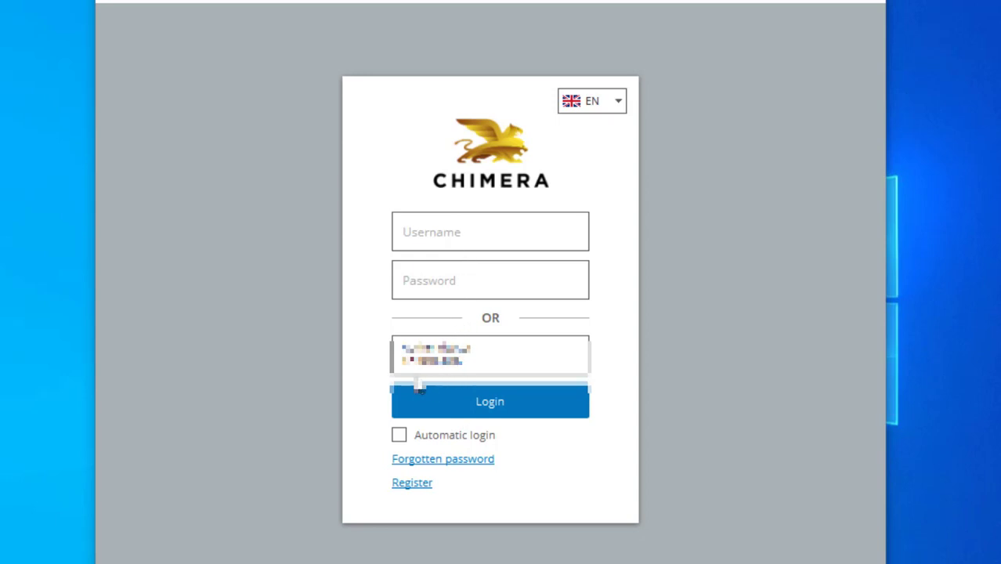
Log in with the prefilled login option and dismiss the 32.00.1341 release notes
click(448, 410)
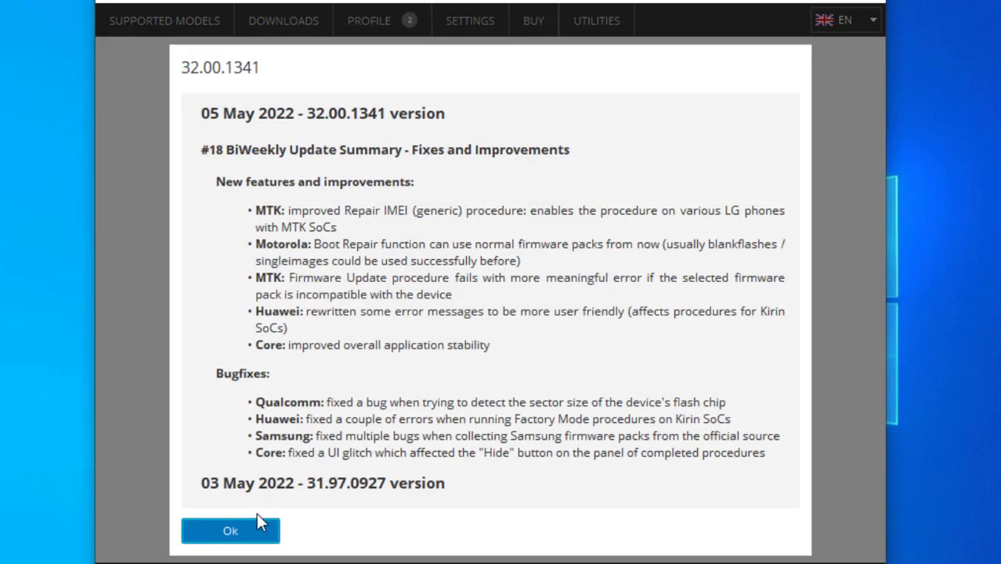
click(247, 534)
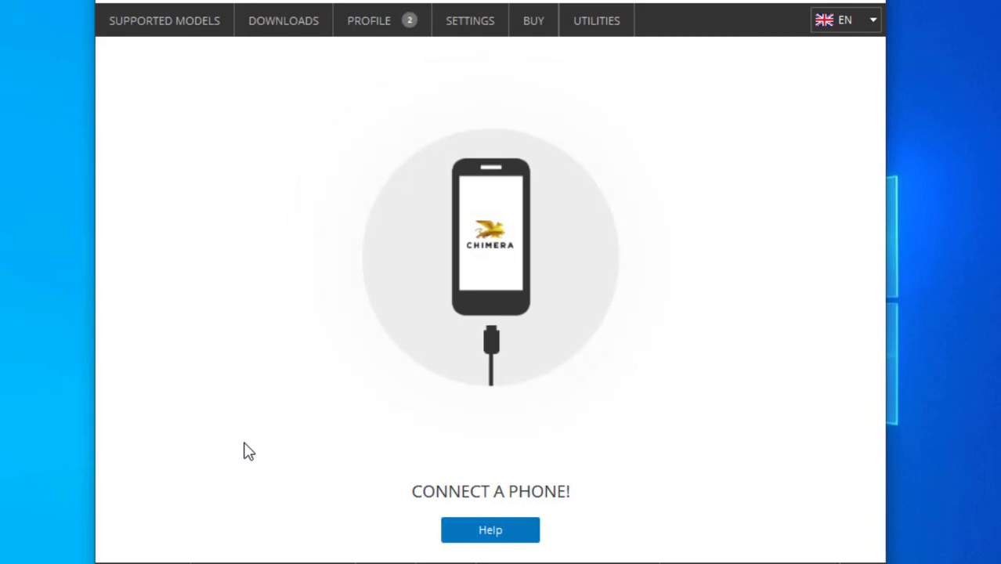
Start a new download and choose Samsung Firmware Download as the download type
click(292, 39)
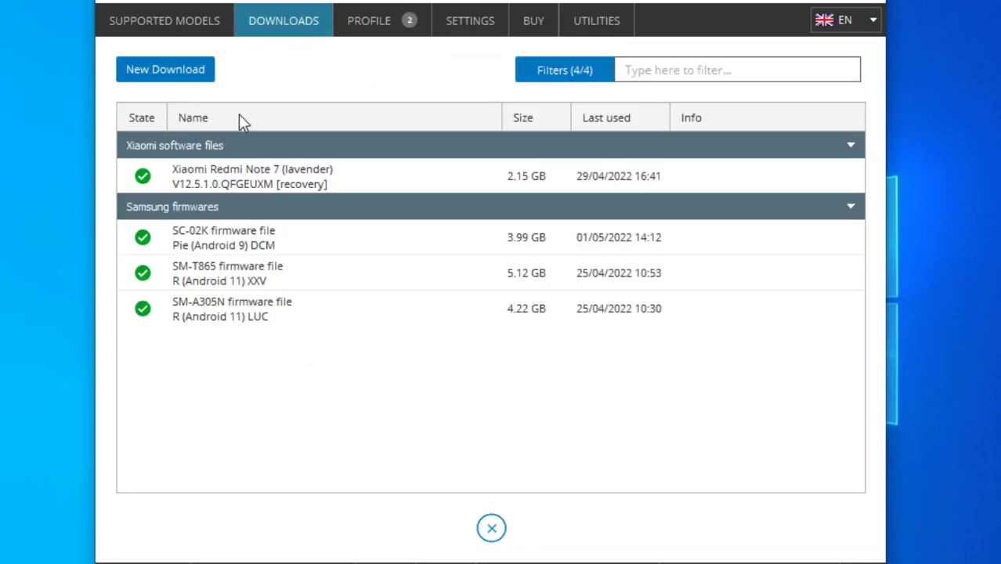
click(160, 78)
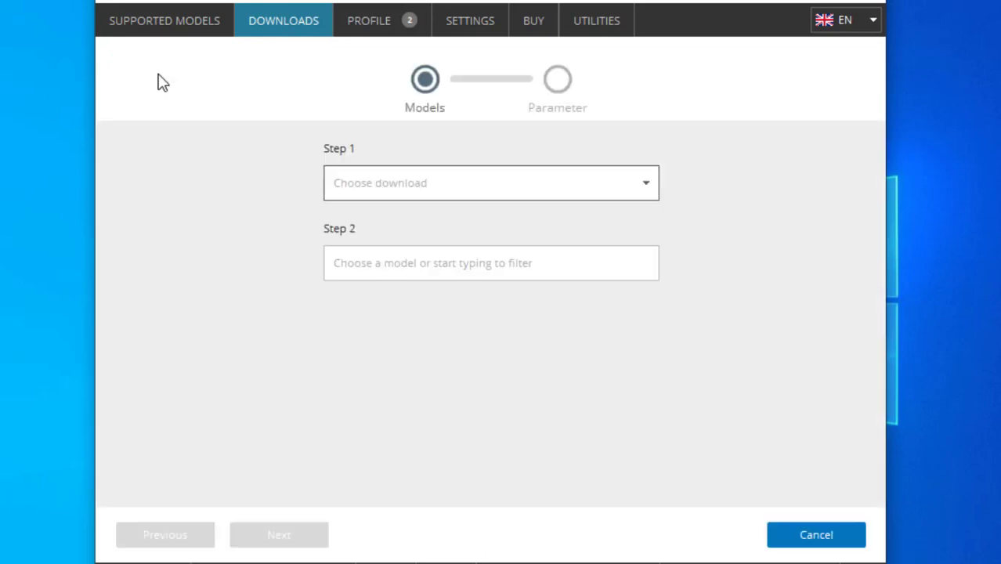
click(501, 186)
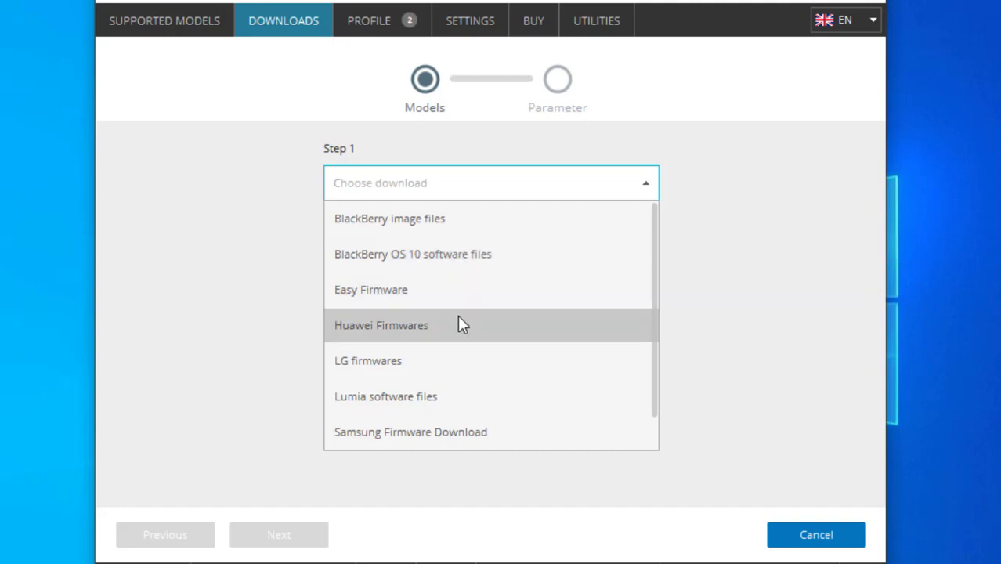
scroll(462, 324, down, 1)
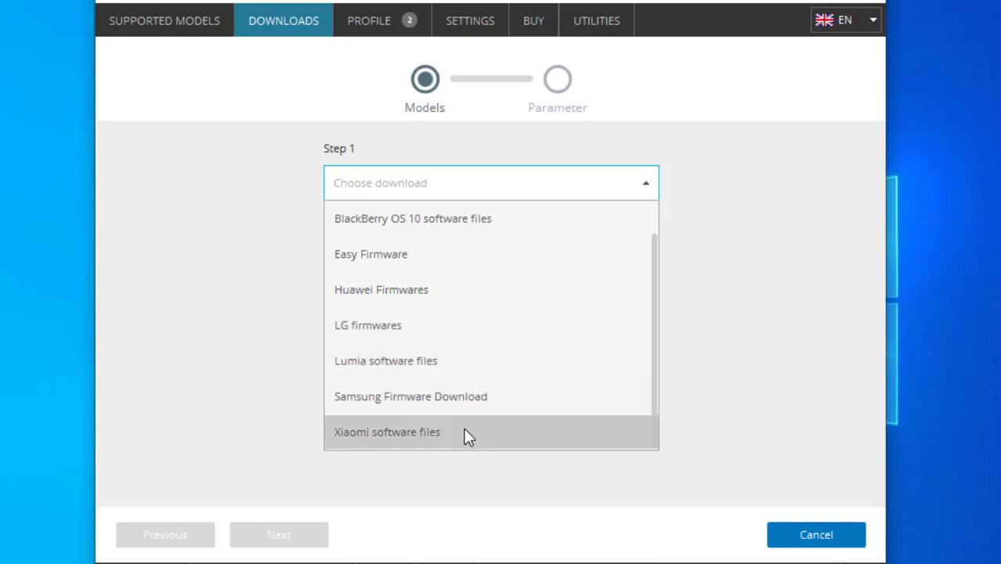
scroll(484, 415, up, 1)
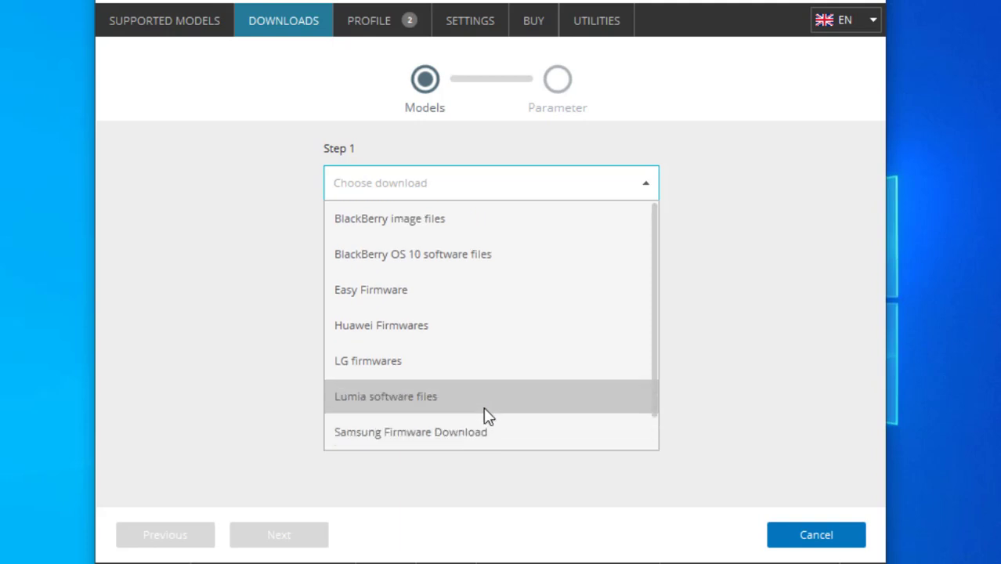
scroll(475, 407, down, 1)
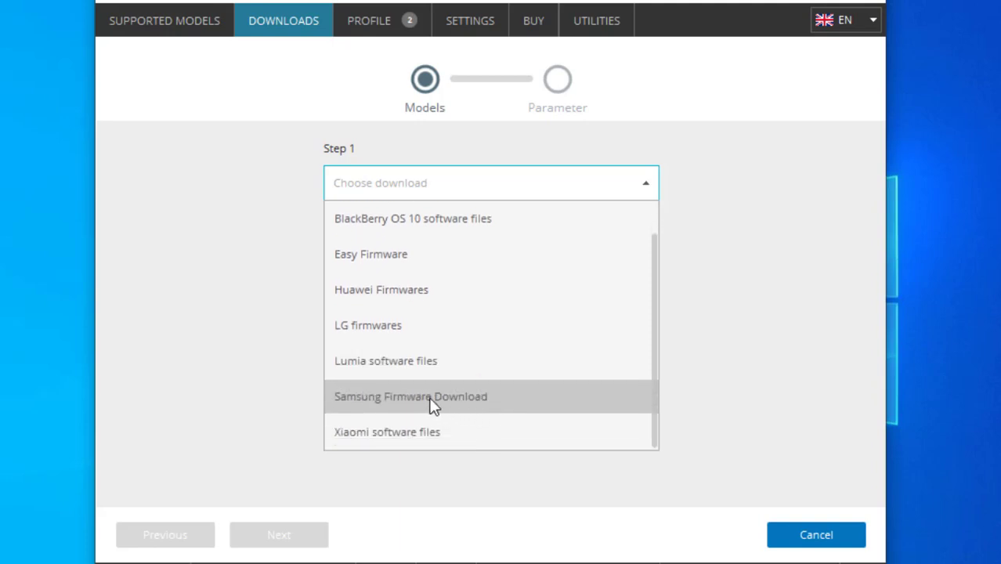
click(433, 398)
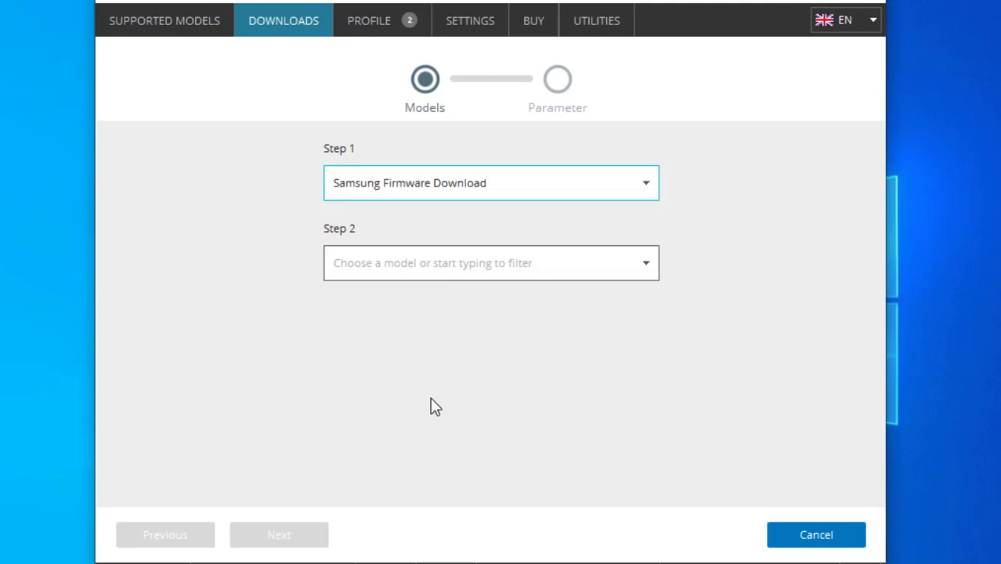
click(600, 267)
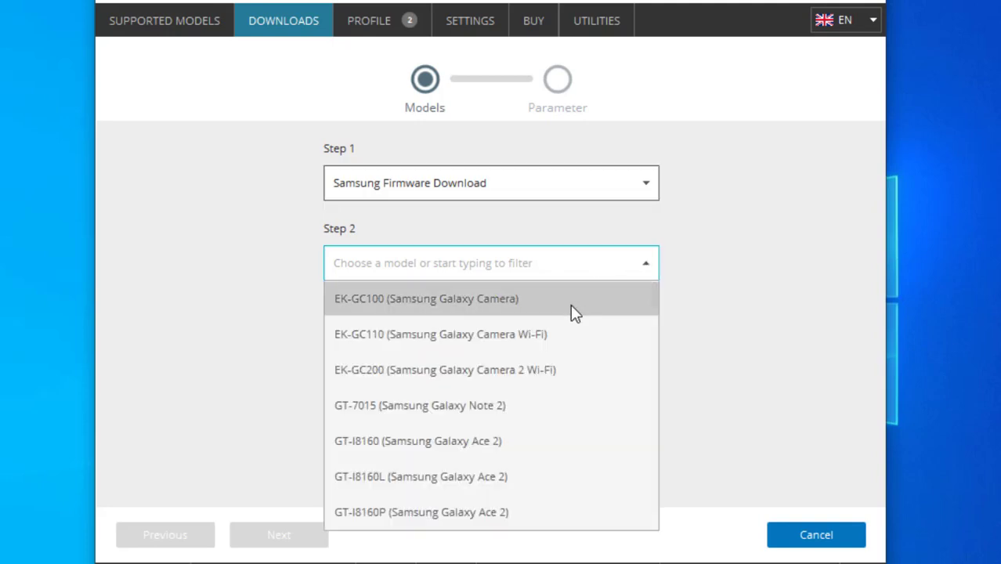
scroll(553, 341, down, 5)
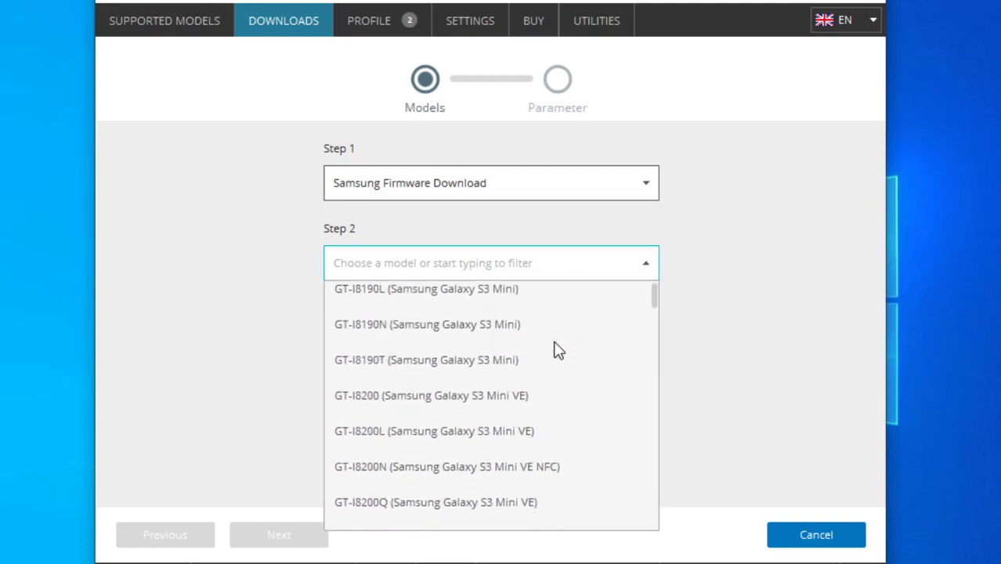
scroll(556, 350, down, 5)
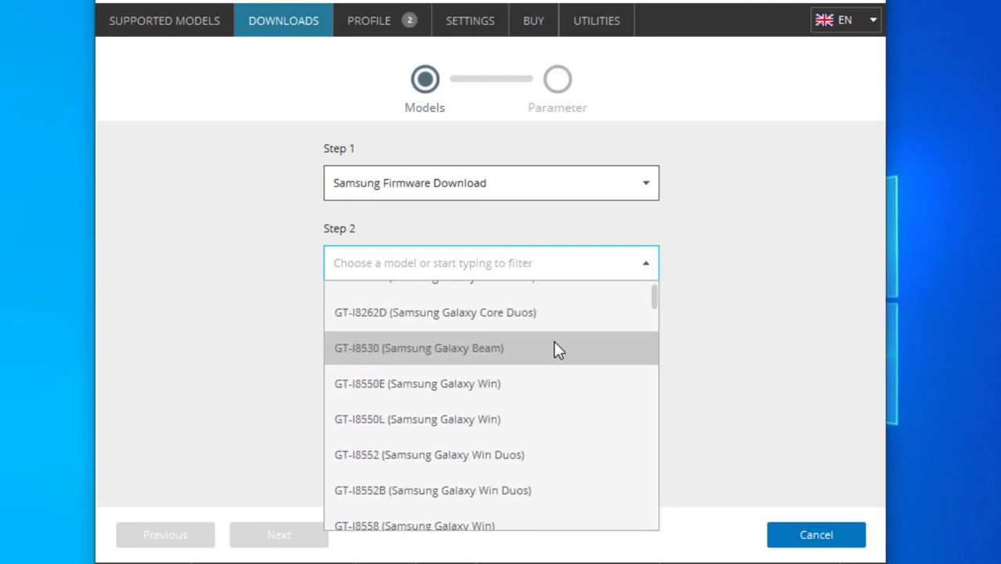
scroll(555, 349, down, 3)
click(476, 268)
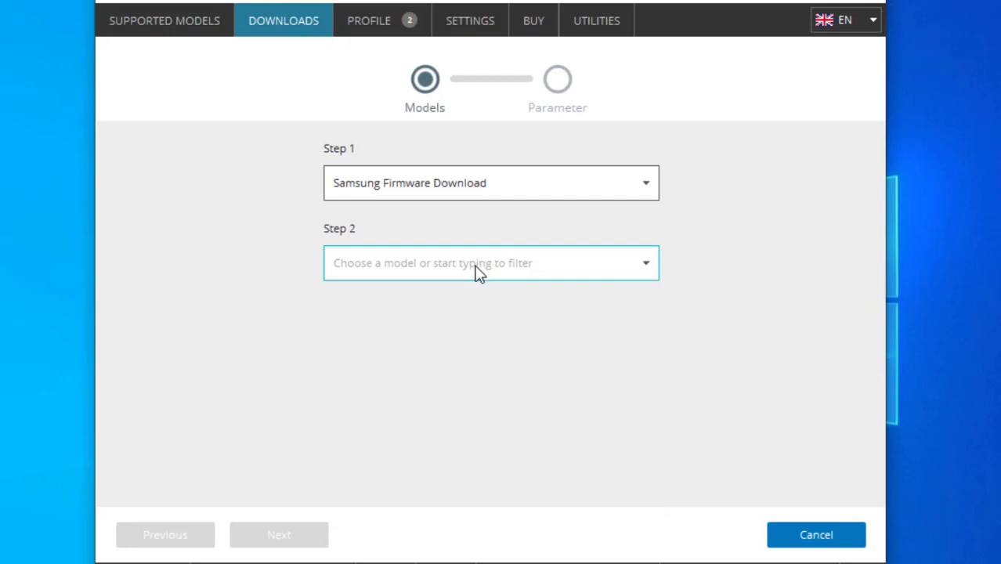
Filter the models by "s9", select SM-G9600 (Samsung Galaxy S9) and continue to the download parameters
click(478, 271)
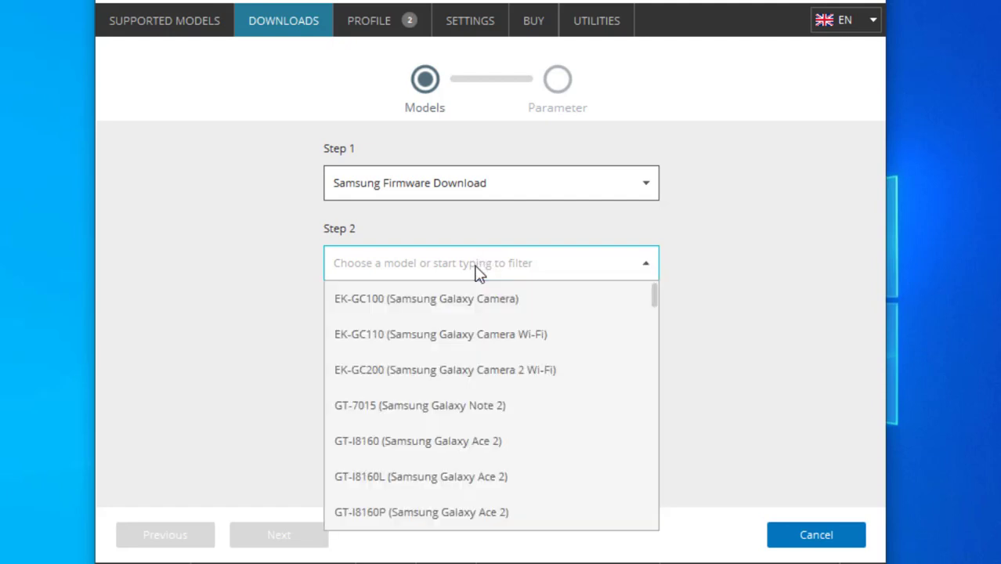
text(s9)
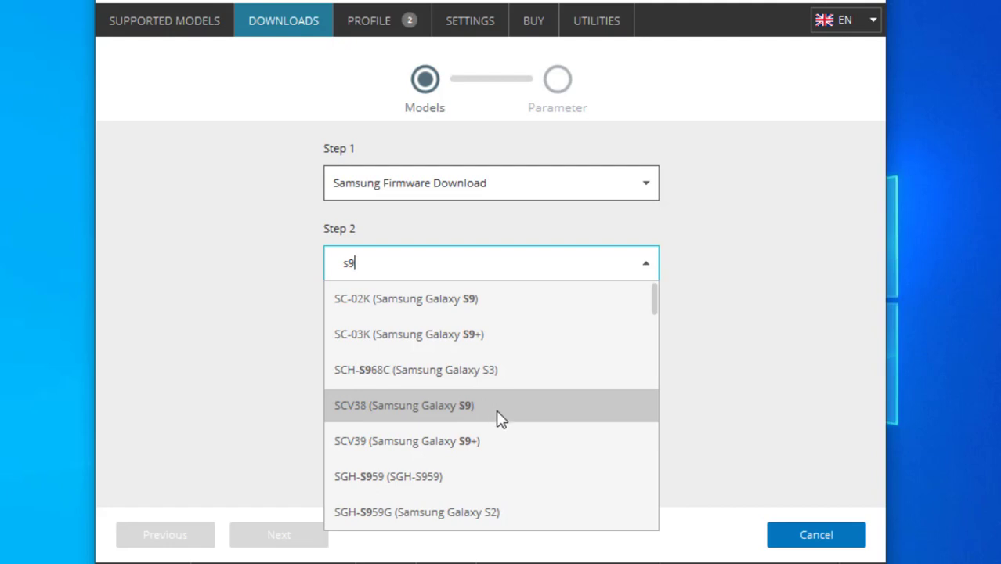
scroll(496, 410, down, 2)
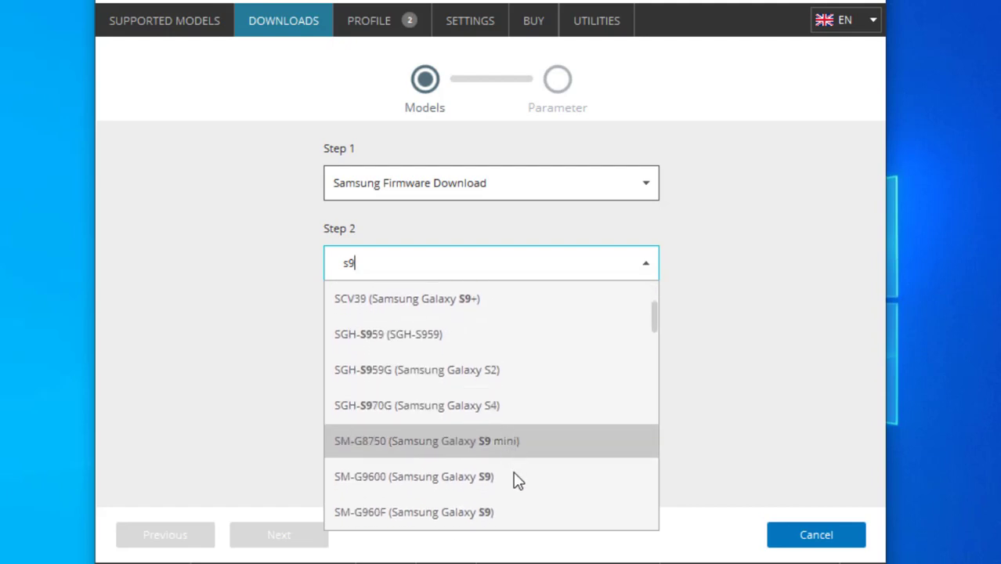
click(402, 492)
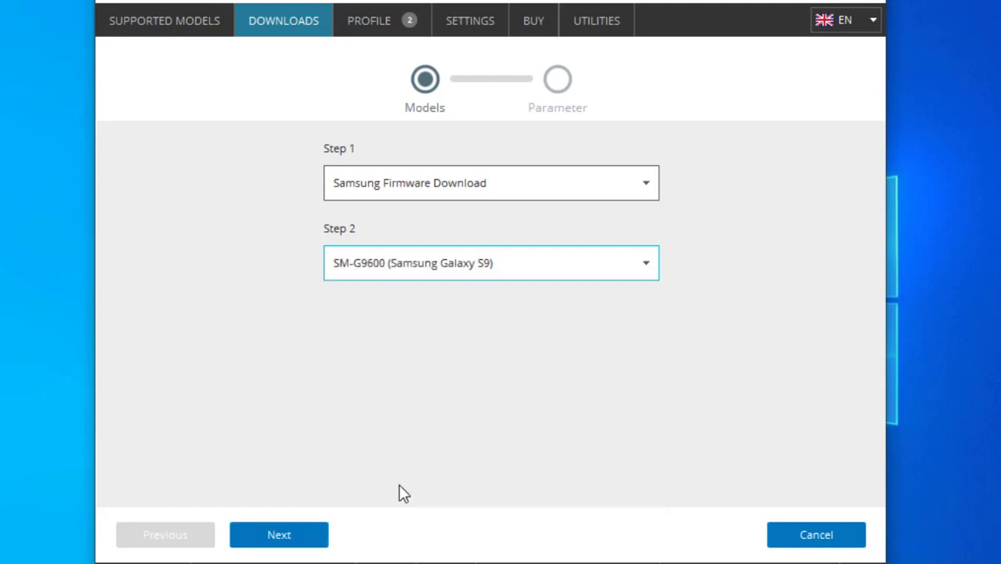
click(293, 535)
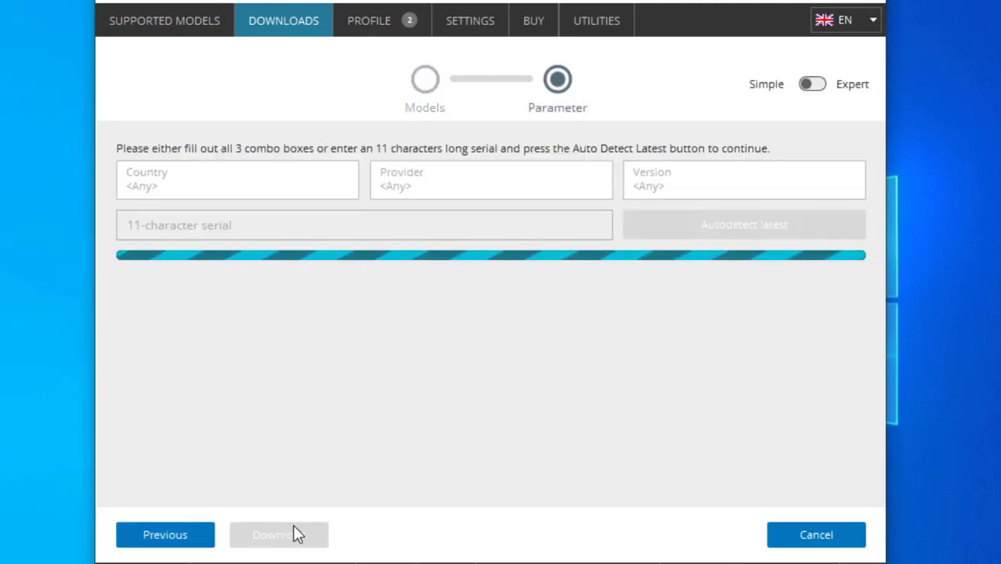
Set the firmware's country to URUGUAY and its provider to UPO
click(347, 186)
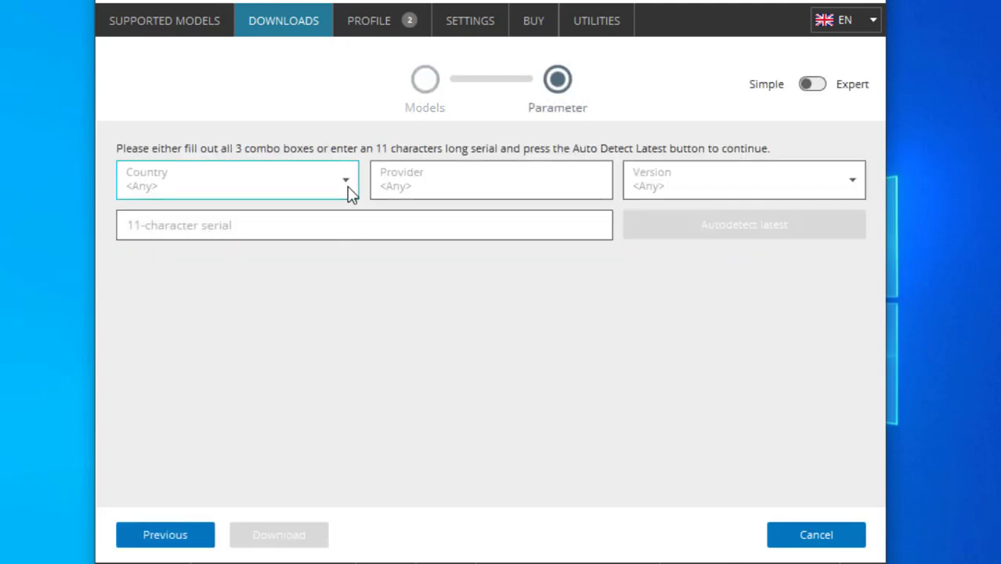
scroll(291, 365, down, 5)
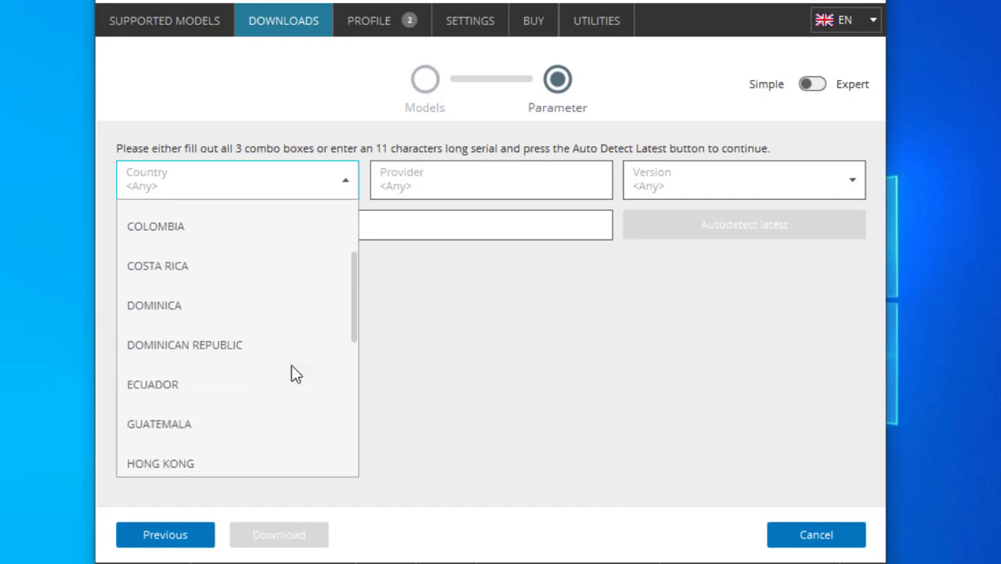
scroll(290, 365, down, 3)
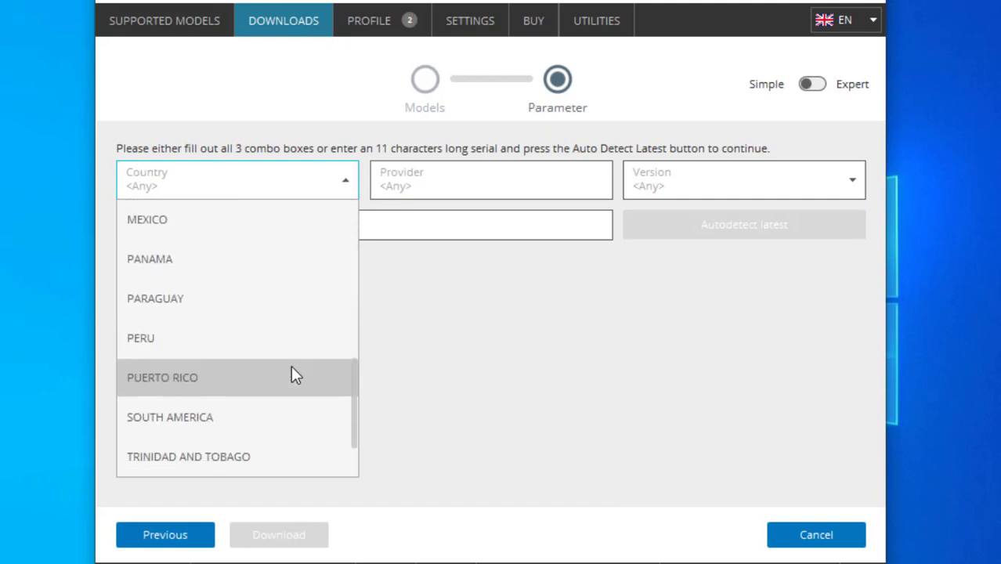
scroll(291, 365, down, 2)
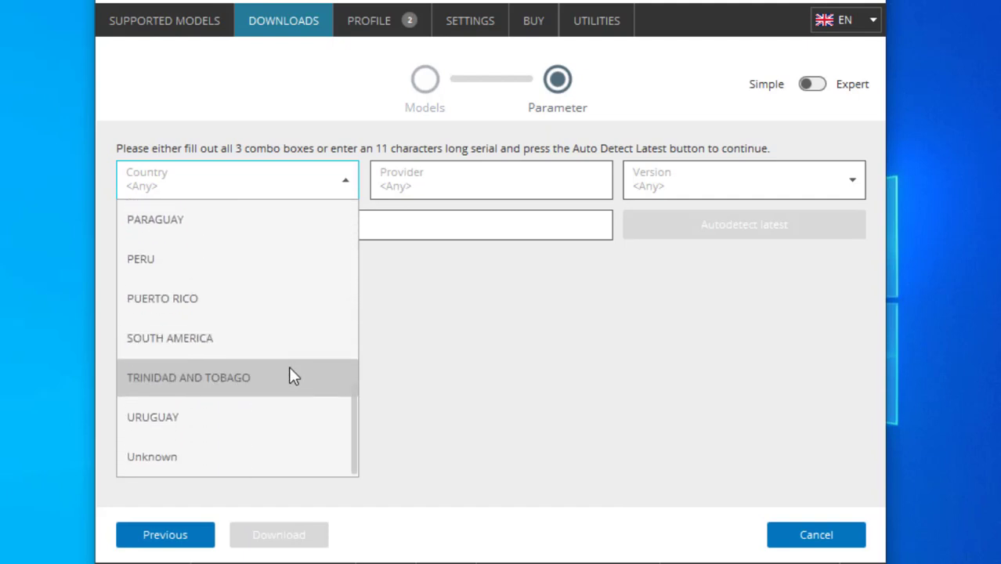
click(261, 418)
click(584, 189)
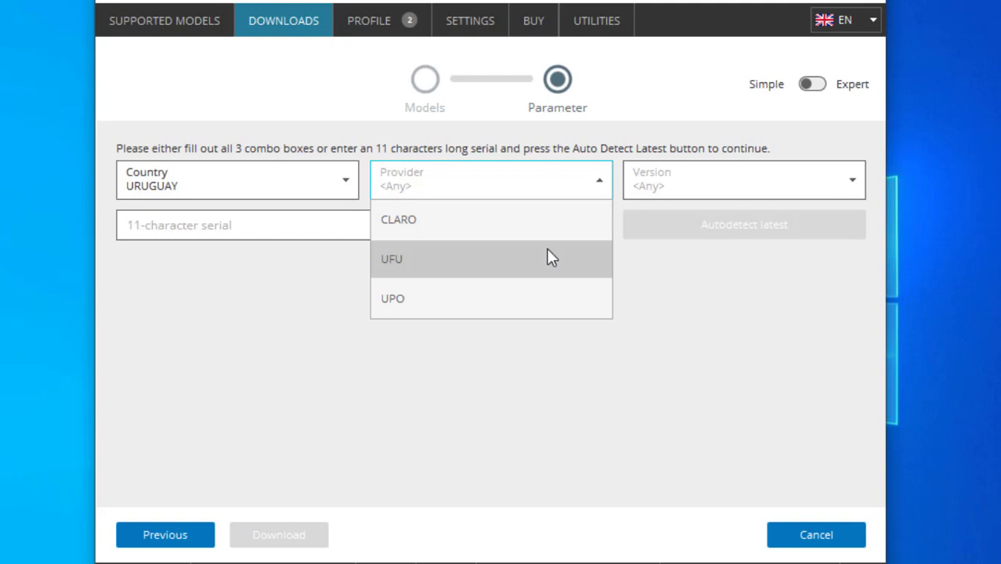
click(526, 305)
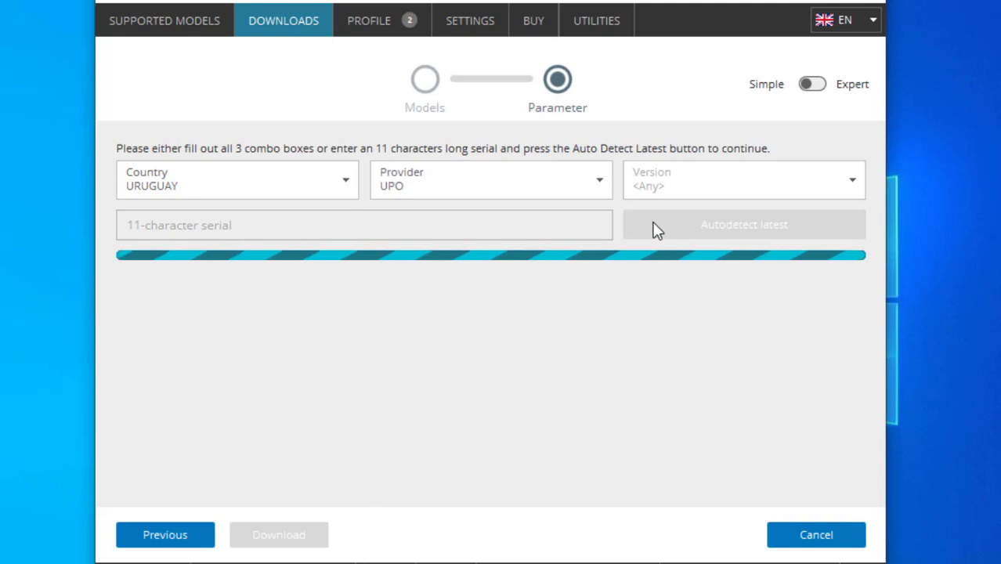
Select version Q(Android 10) and start downloading the firmware, leaving the serial field empty
click(755, 195)
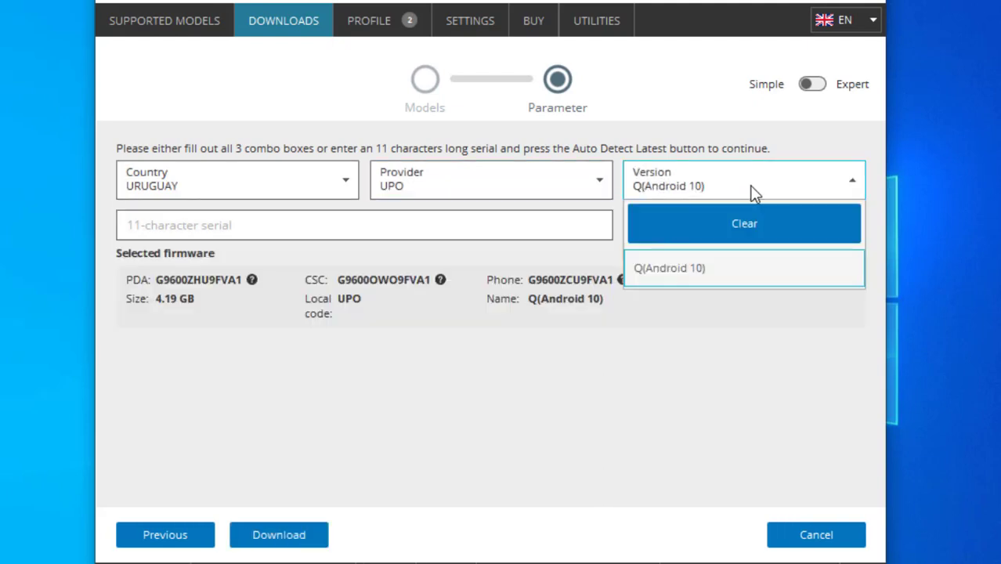
click(721, 270)
click(415, 233)
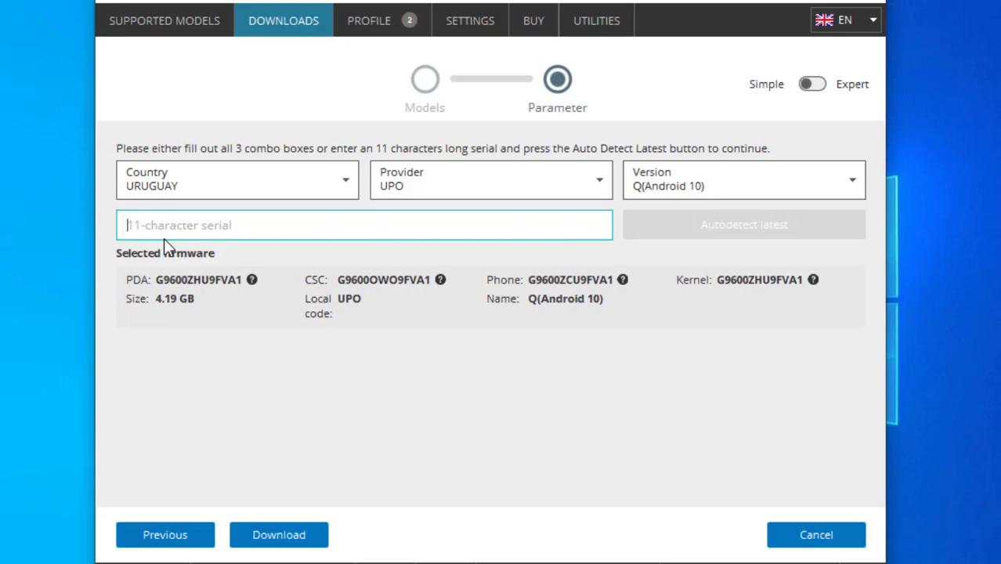
click(290, 536)
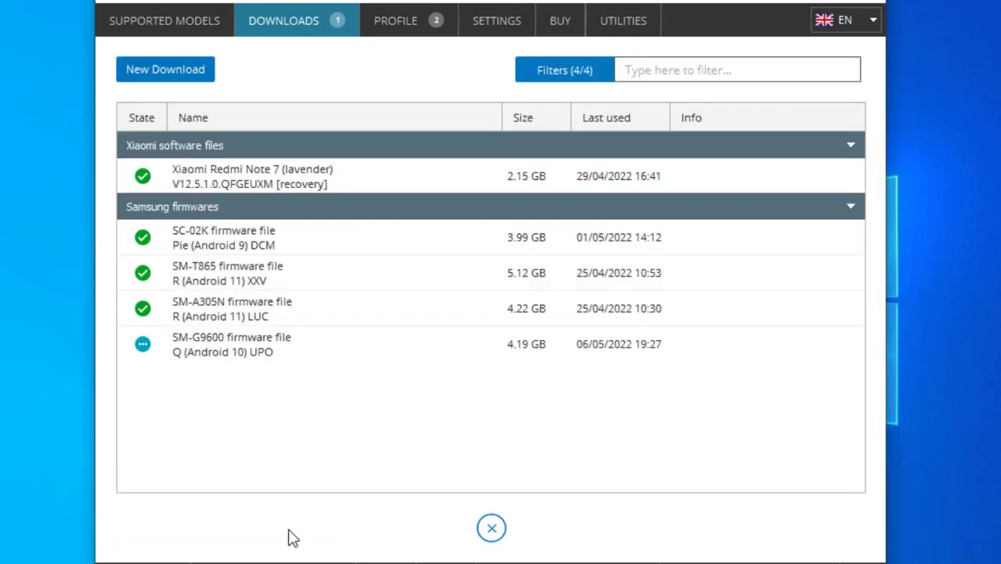